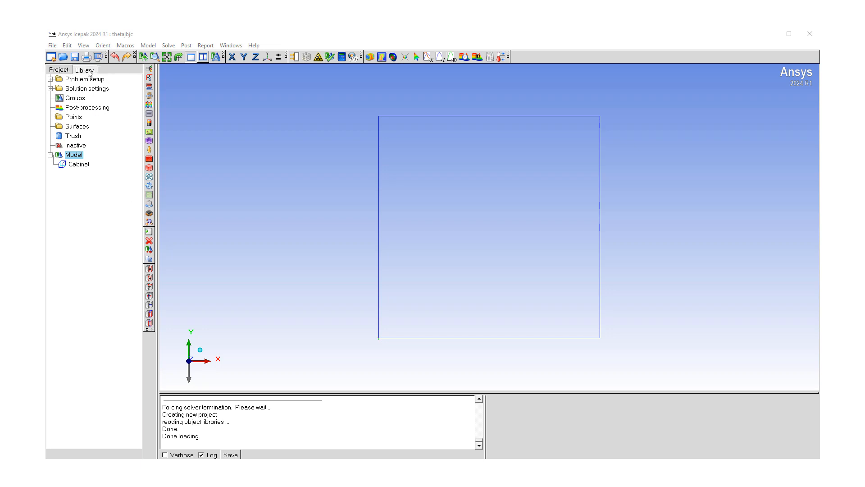
Add the 961_BGA_31X31_full_p1.27 package from the main library's packages to the model
left_click(89, 72)
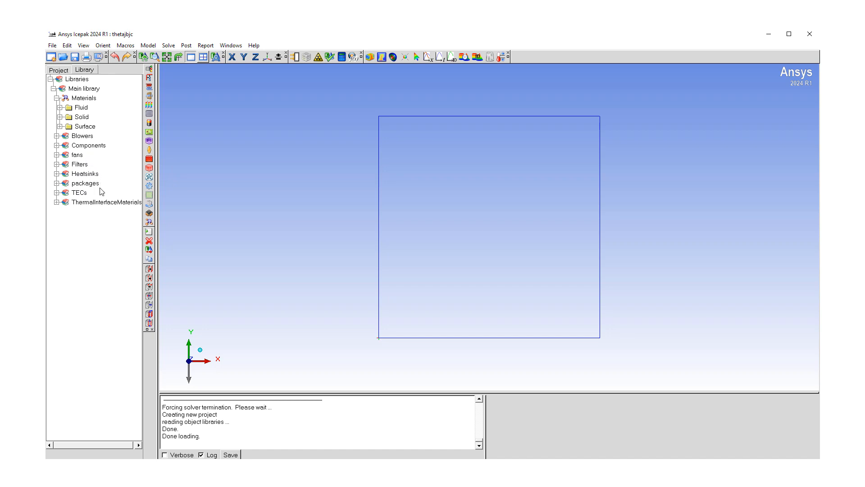
left_click(57, 183)
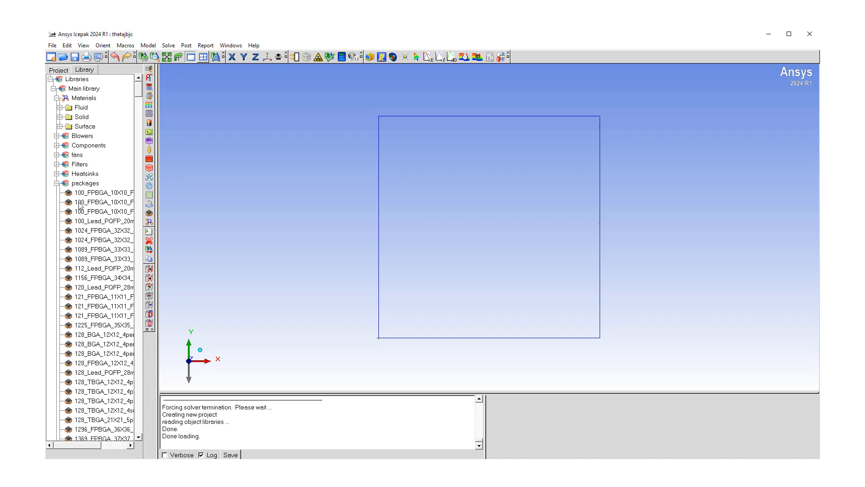
left_click_drag(139, 91, 135, 441)
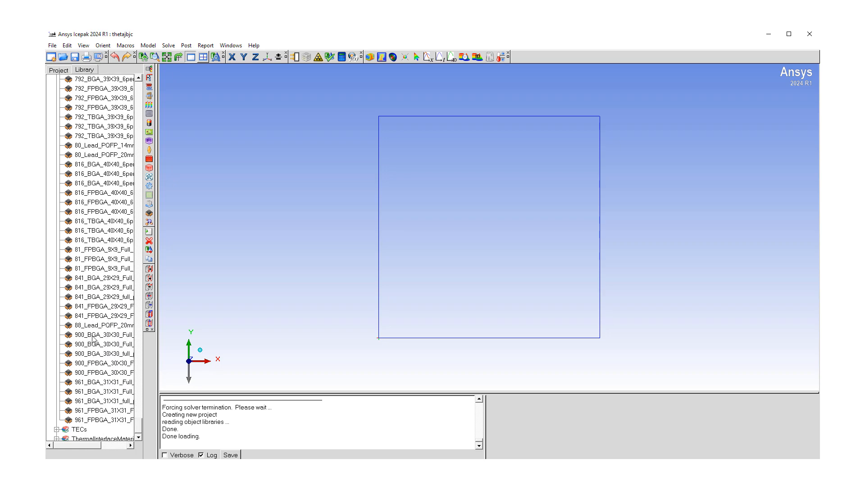
left_click(97, 402)
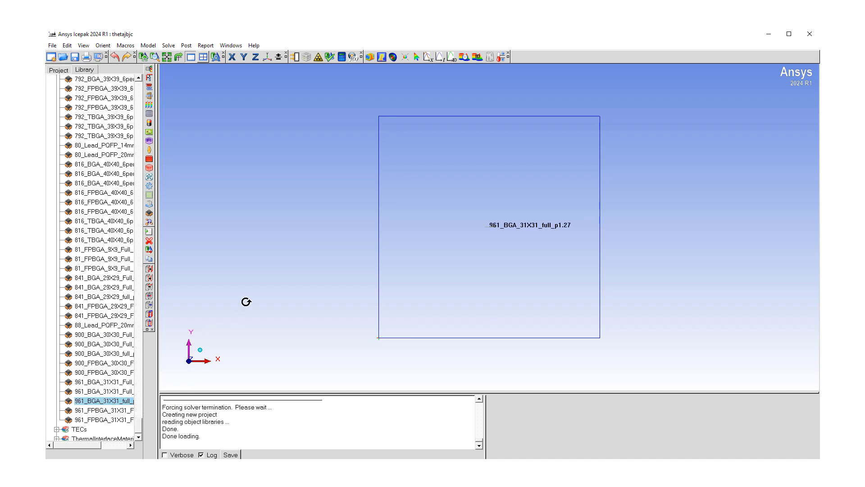
Autoscale the cabinet around the package and show the model from the home position, tilted into a perspective view
left_click(60, 70)
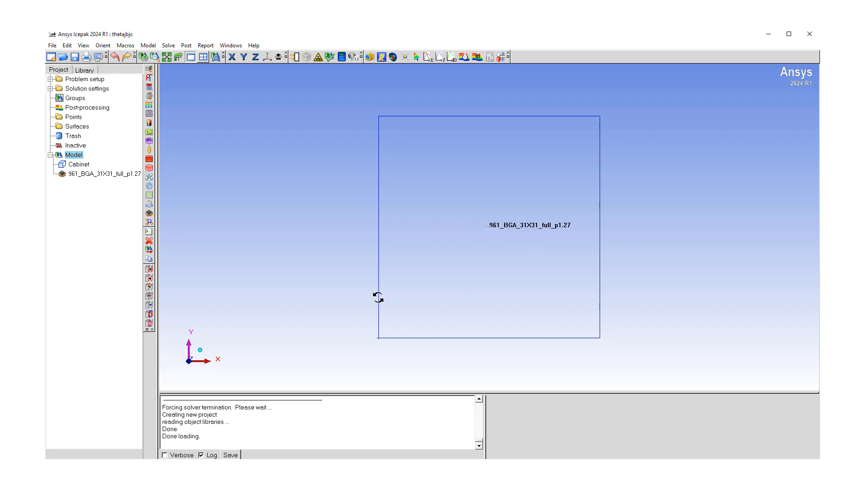
left_click(83, 165)
right_click(84, 166)
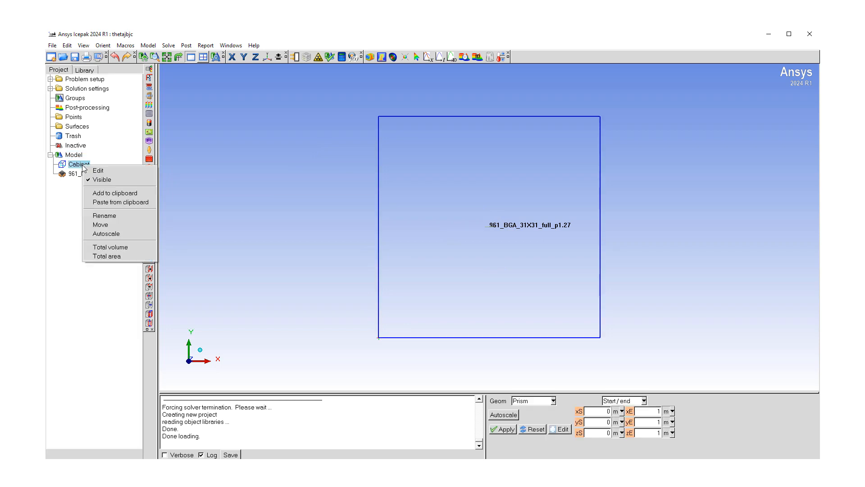
left_click(116, 233)
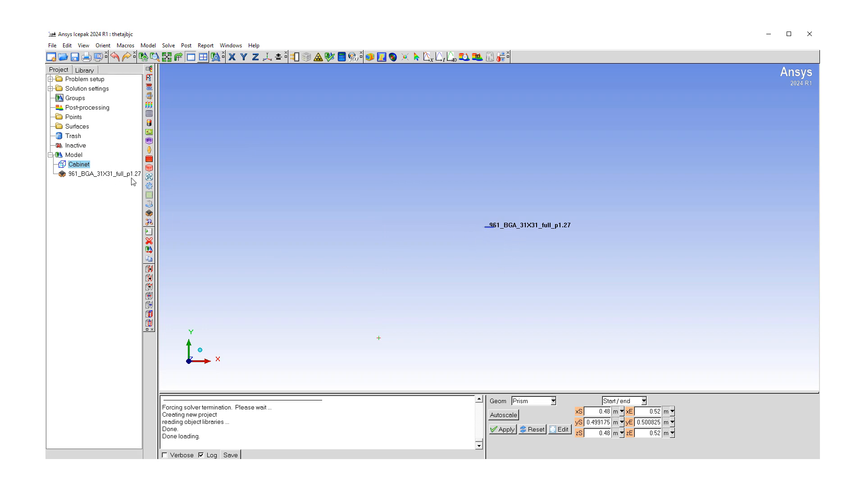
left_click(103, 46)
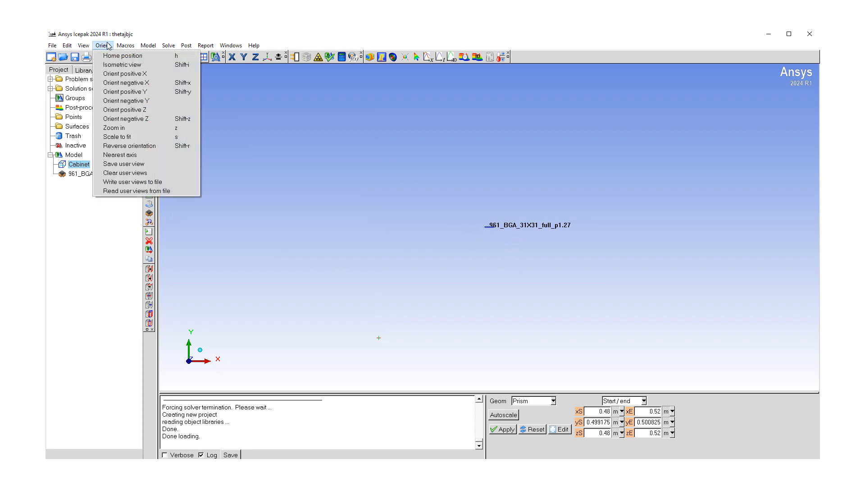
left_click(112, 57)
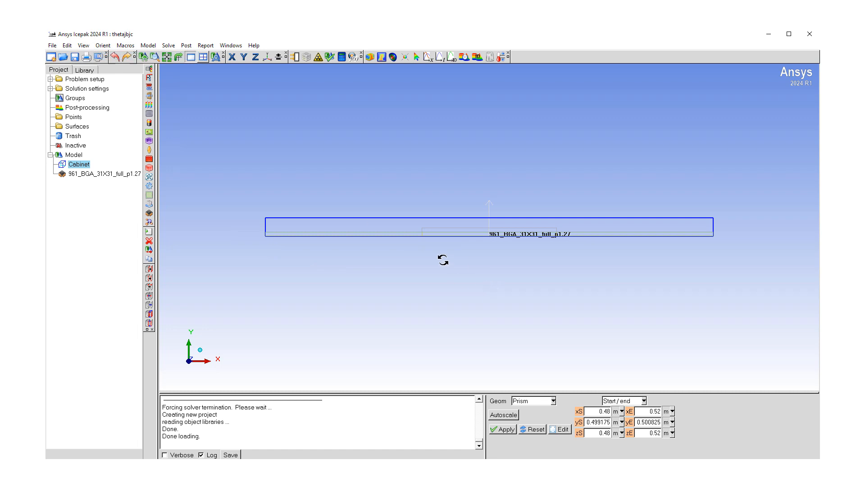
left_click_drag(455, 259, 410, 300)
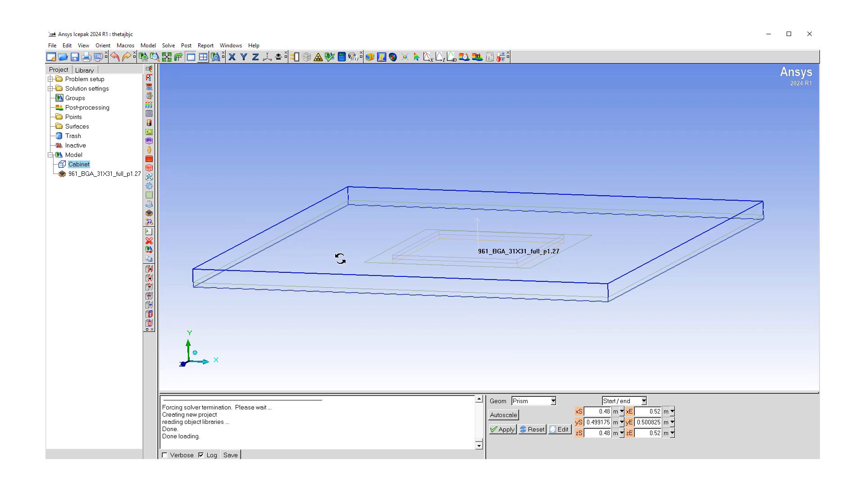
Open the BGA package's properties and examine its priority, dimensions and dimension schematic
right_click(112, 174)
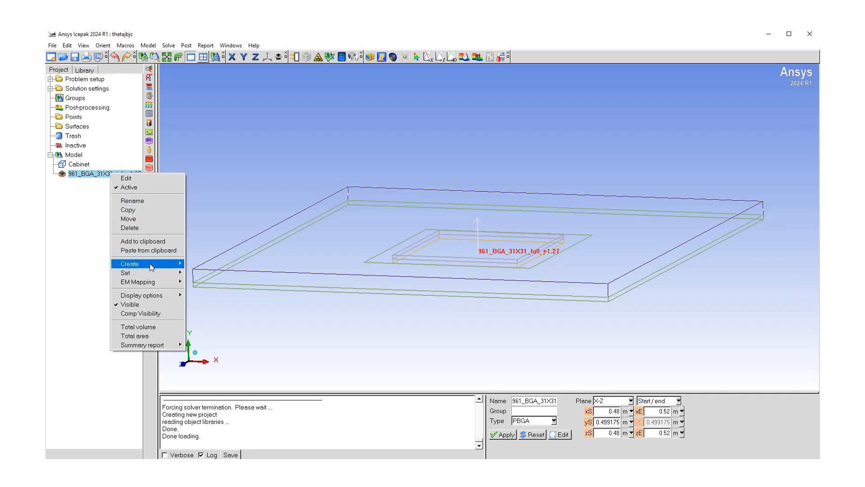
left_click(98, 176)
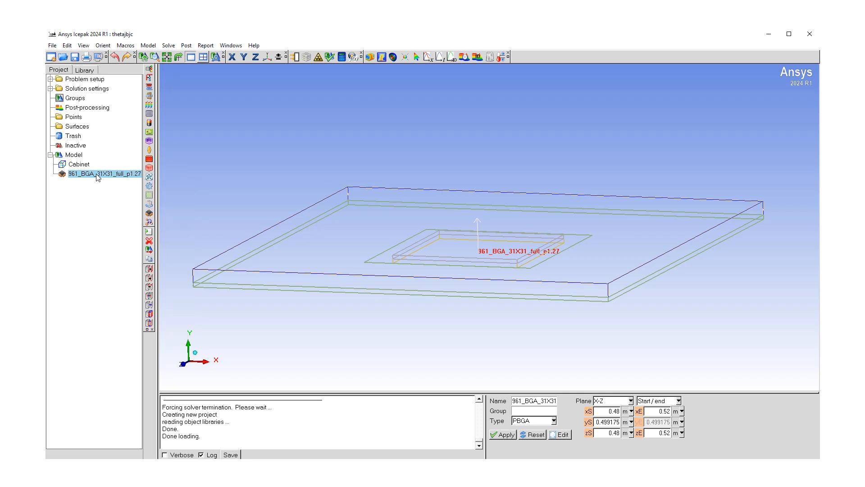
double_click(98, 175)
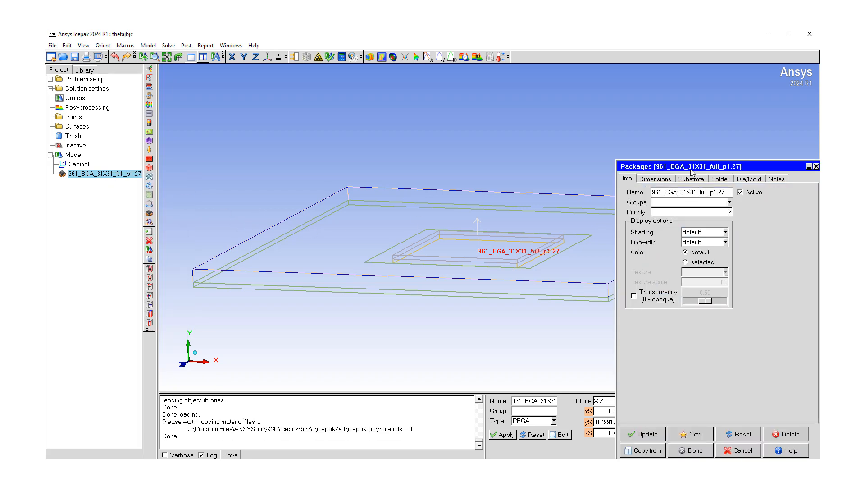
left_click_drag(692, 167, 631, 159)
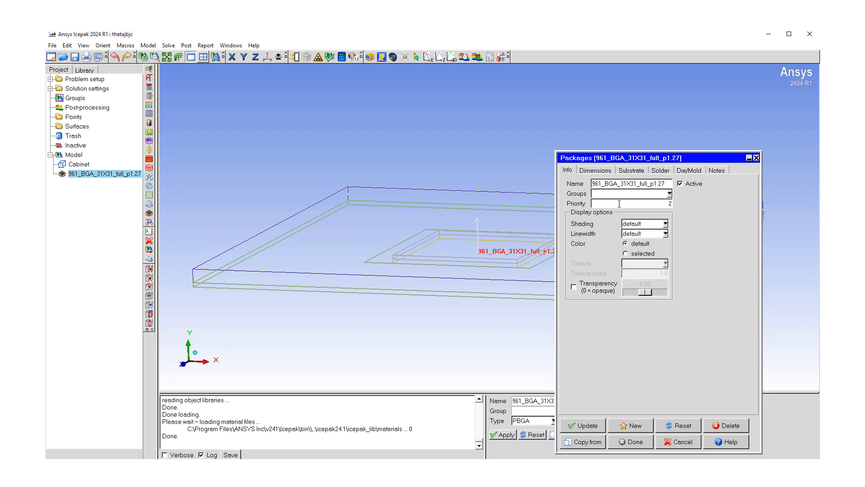
double_click(671, 204)
left_click(601, 171)
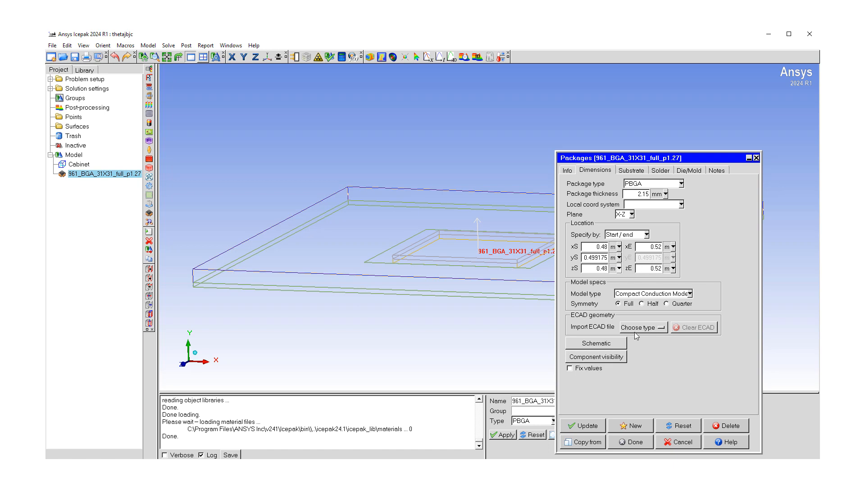
left_click(604, 347)
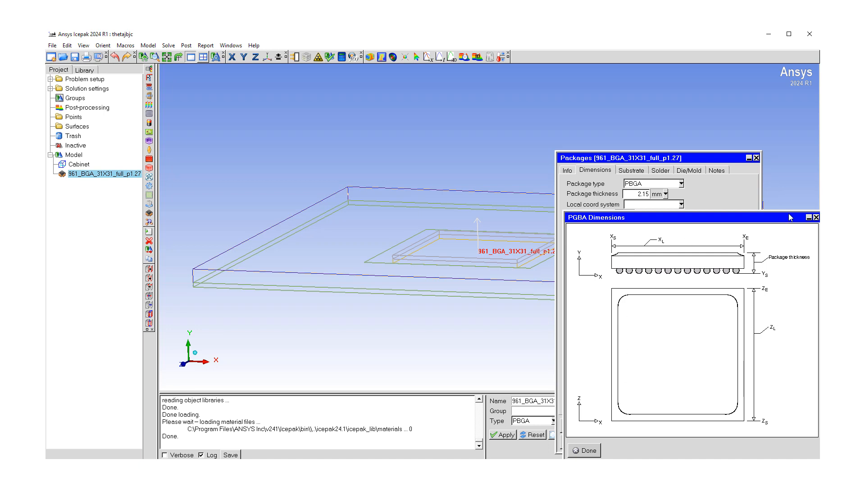
left_click(816, 217)
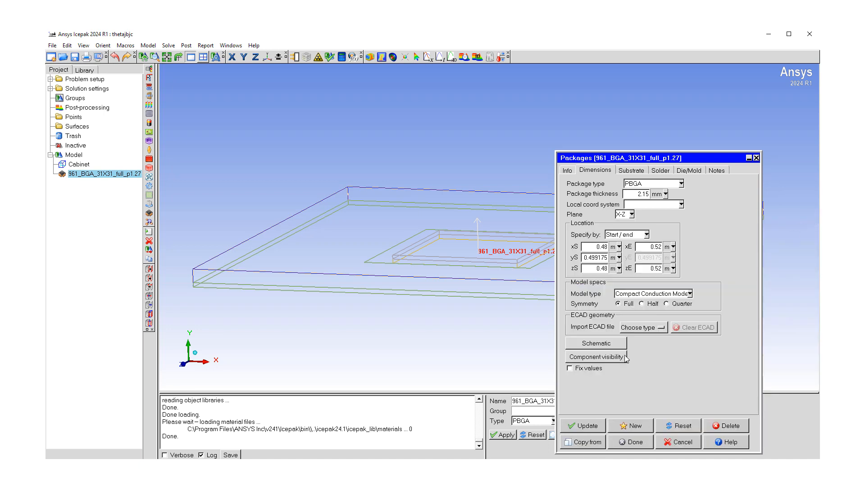
Toggle the visibility of the package's substrate and die off and on to identify them in the model
left_click(610, 357)
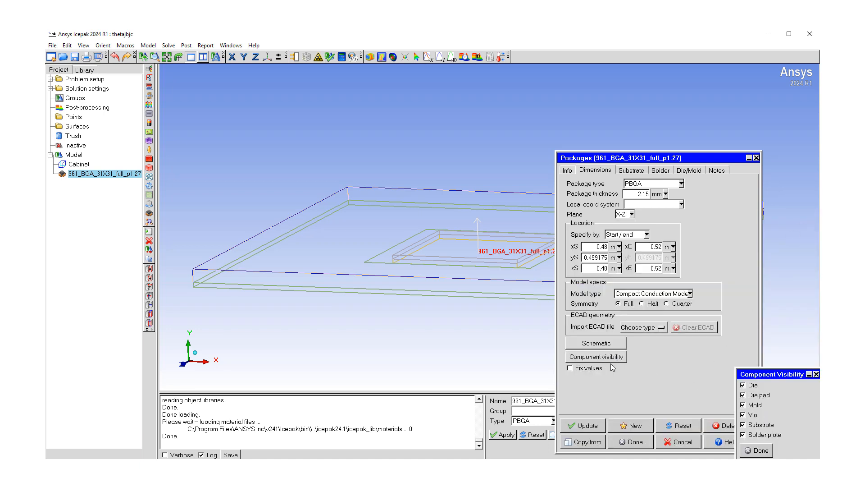
left_click(743, 425)
left_click(743, 424)
left_click(743, 386)
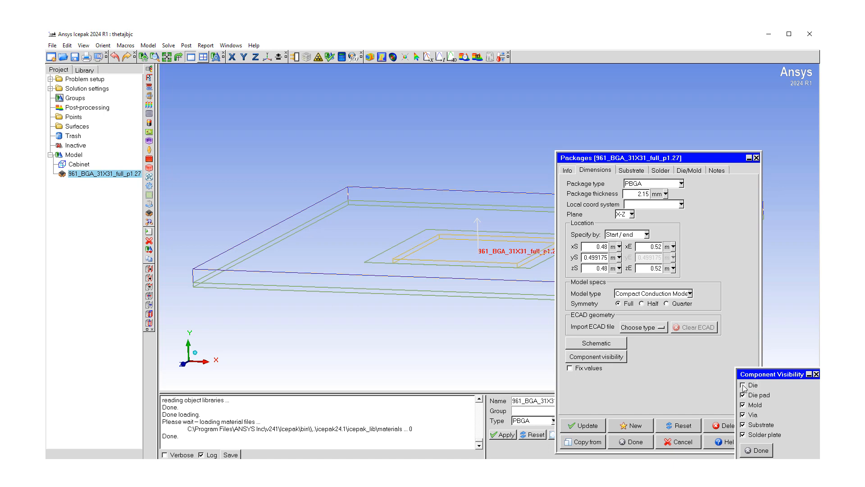
left_click(743, 386)
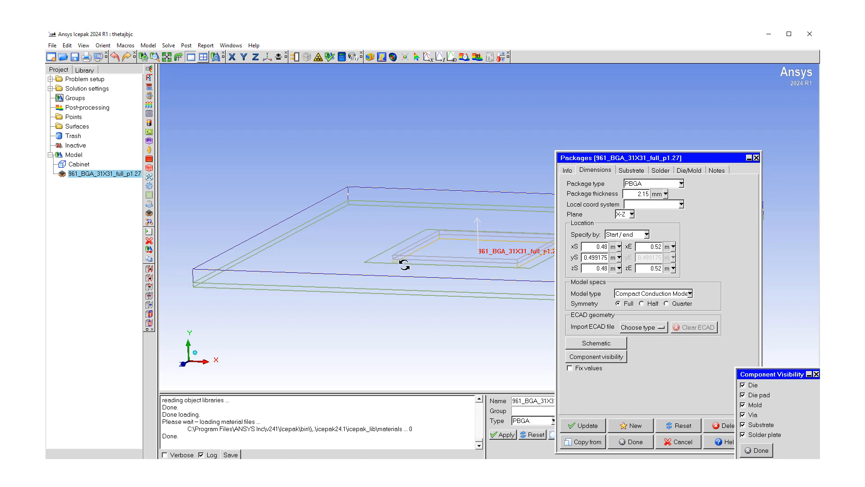
left_click(745, 386)
left_click(745, 386)
Review the package's die and mold settings, update the package, and close its properties and component visibility windows
left_click(690, 171)
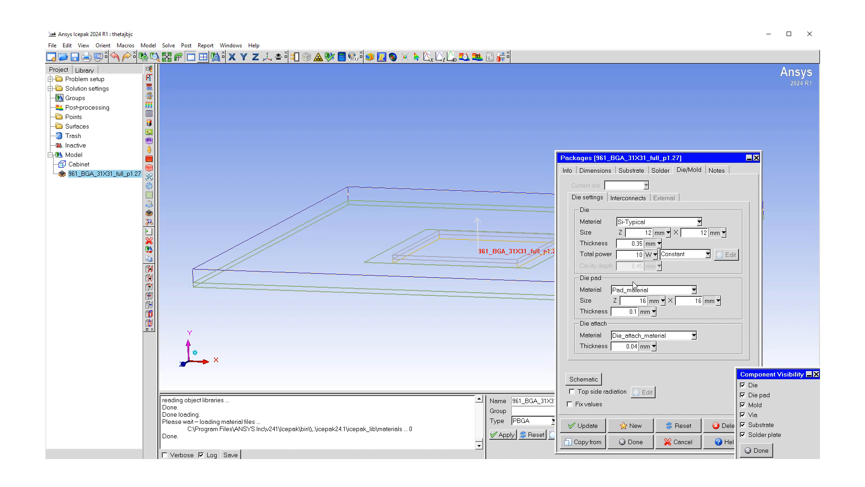
left_click(591, 427)
left_click(630, 442)
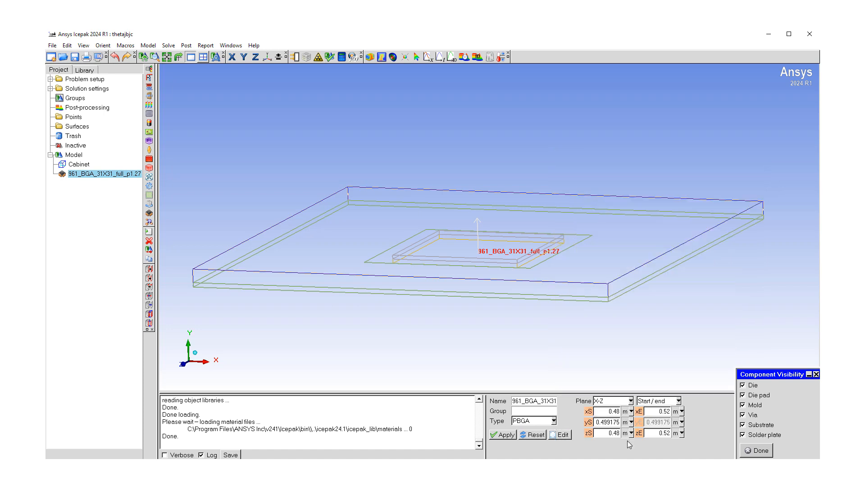
left_click(762, 452)
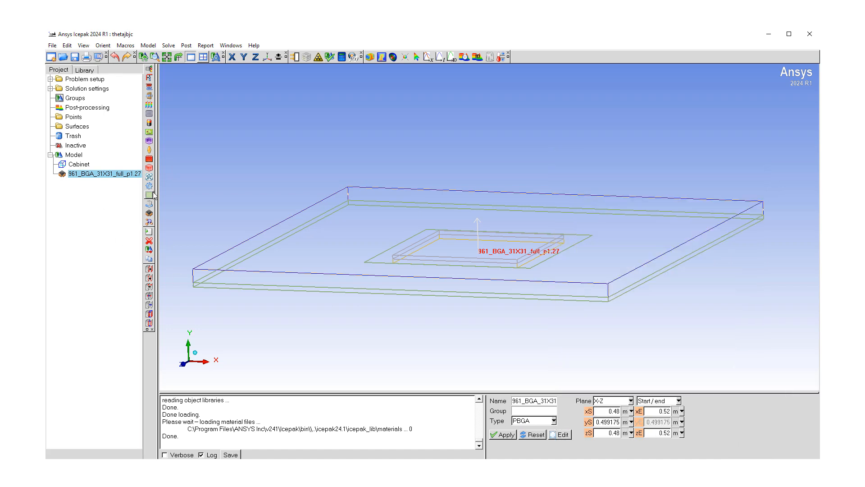
Open the IC package macro Extract JB and JC, choose Both for thermal characterization and MaxY as the package top side
left_click(125, 46)
mouse_move(138, 67)
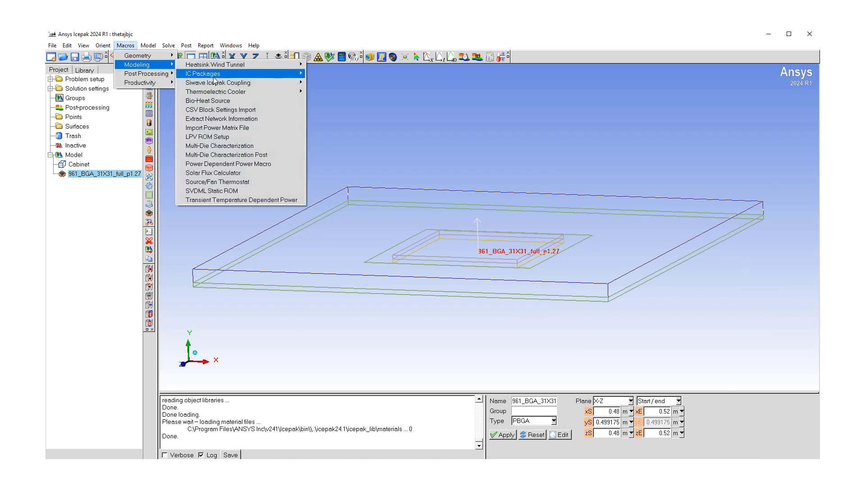
mouse_move(216, 75)
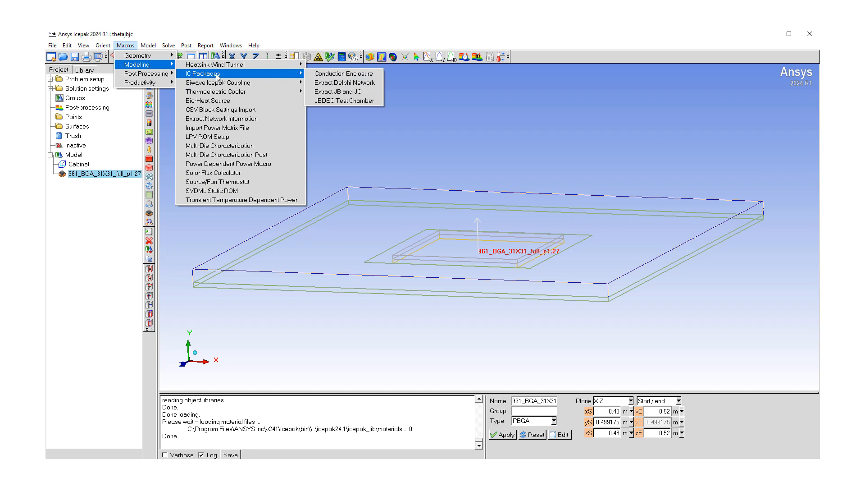
left_click(342, 94)
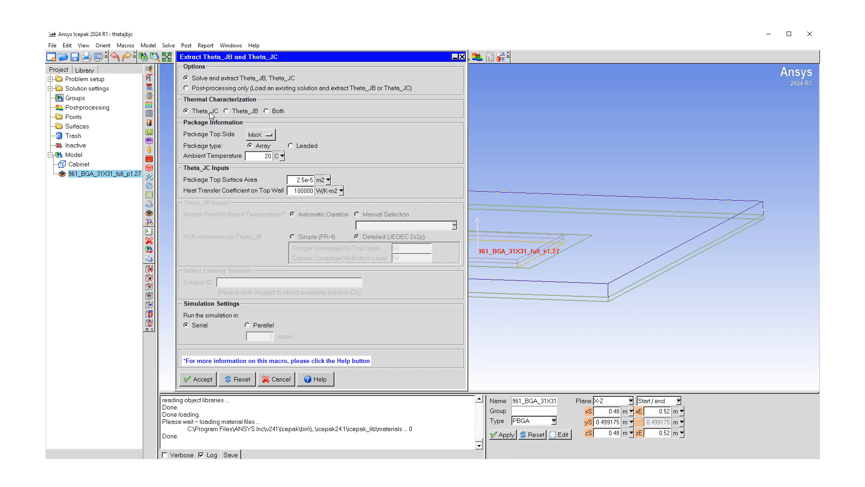
left_click(267, 112)
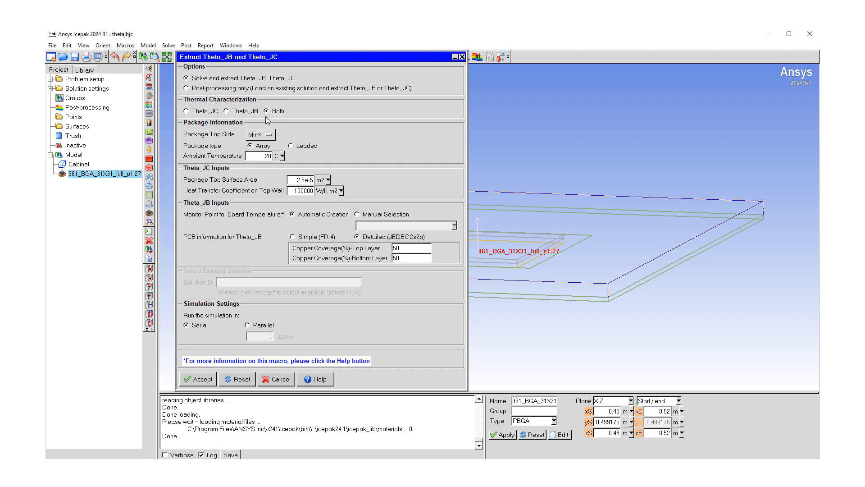
left_click(268, 135)
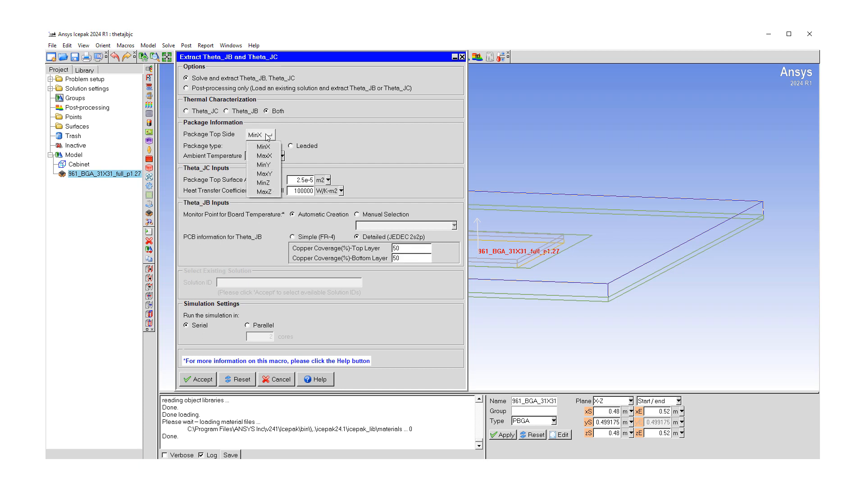
left_click(265, 174)
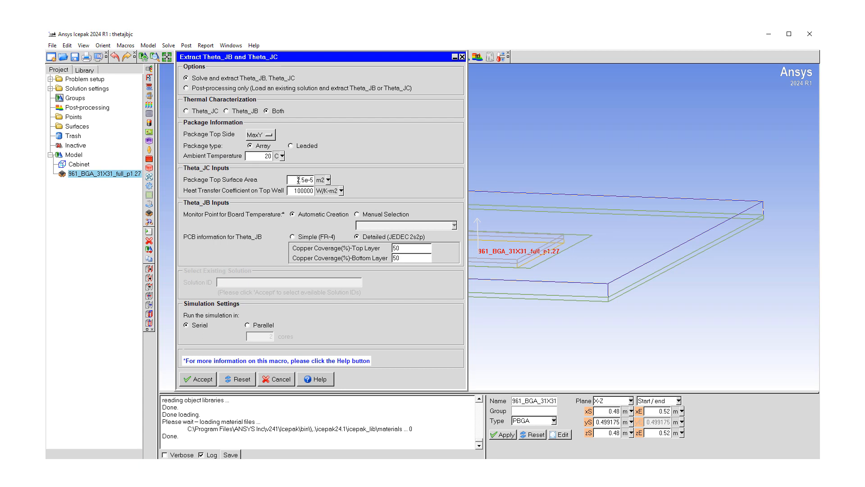
Set the package top surface area to 0.0016 m2 and start the Theta_JB and Theta_JC extraction
left_click_drag(296, 178, 311, 180)
type("0.0016")
left_click(201, 380)
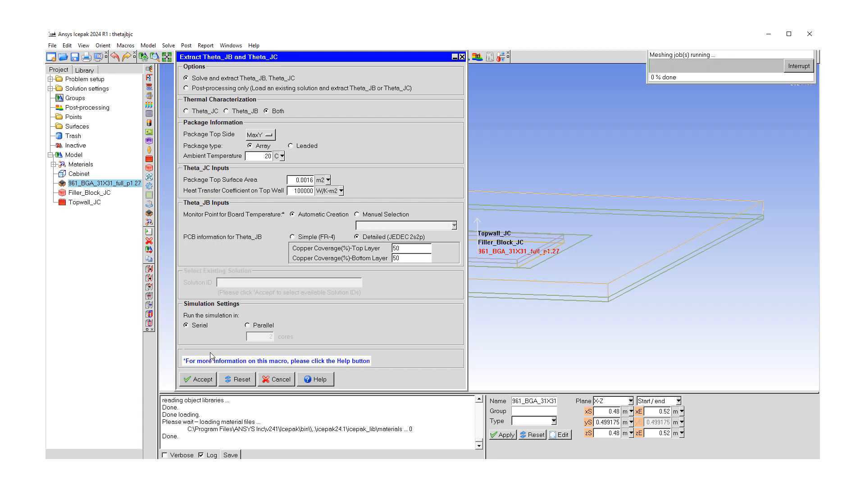